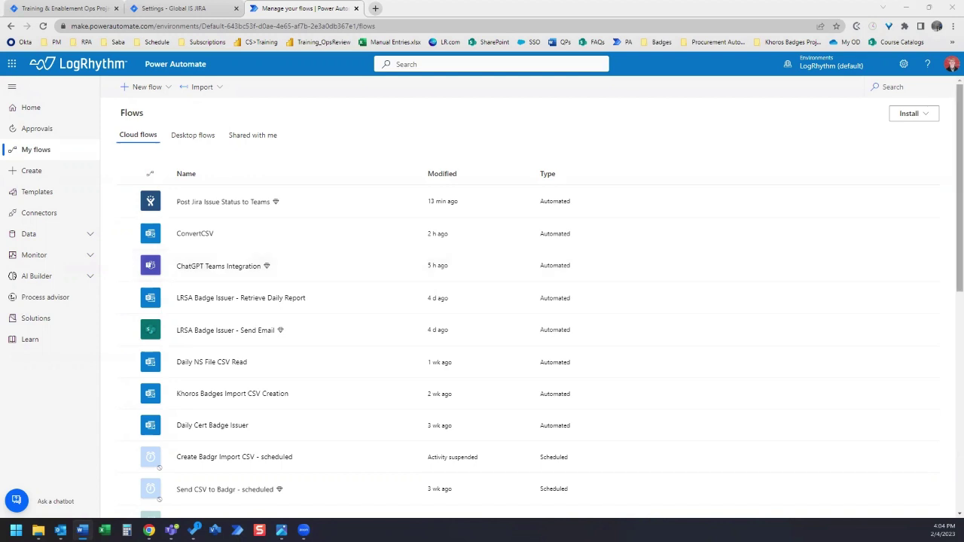
# - Start a new automated cloud flow named 'Post Jira Issue Status to Teams'
pyautogui.click(136, 91)
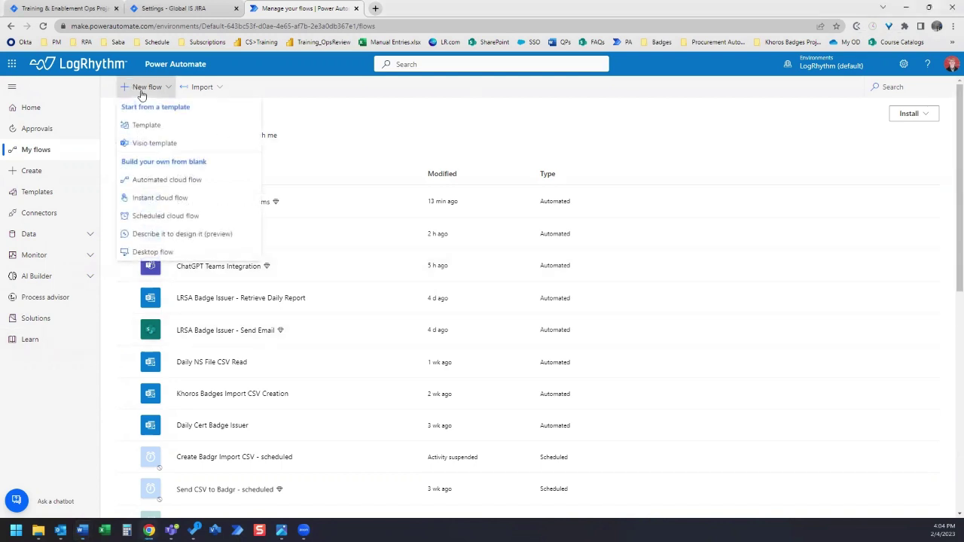
pyautogui.click(167, 181)
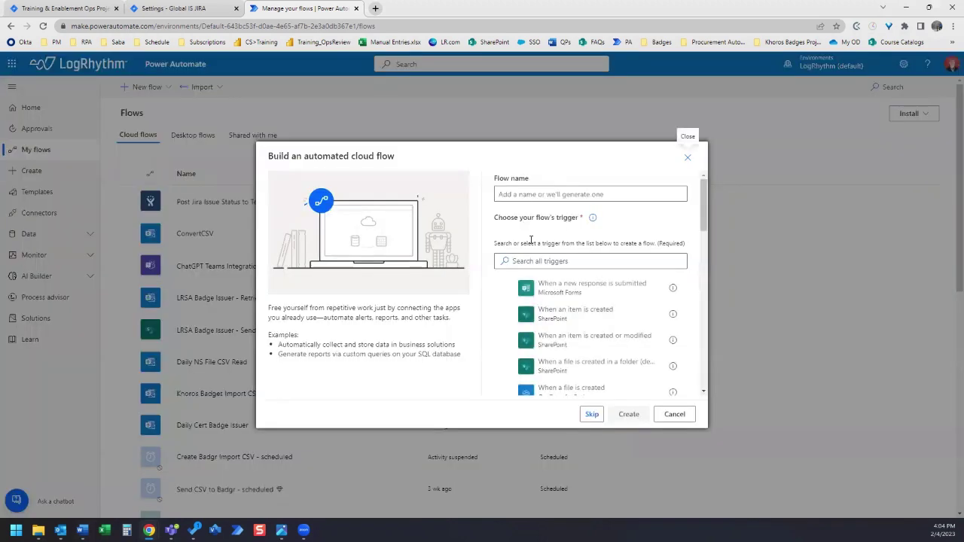
pyautogui.click(540, 192)
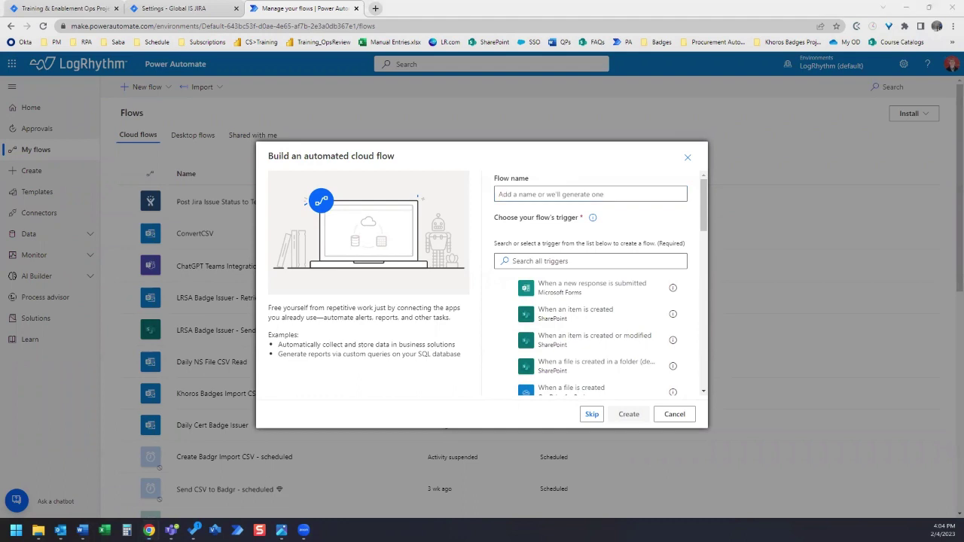
pyautogui.click(539, 194)
pyautogui.click(539, 193)
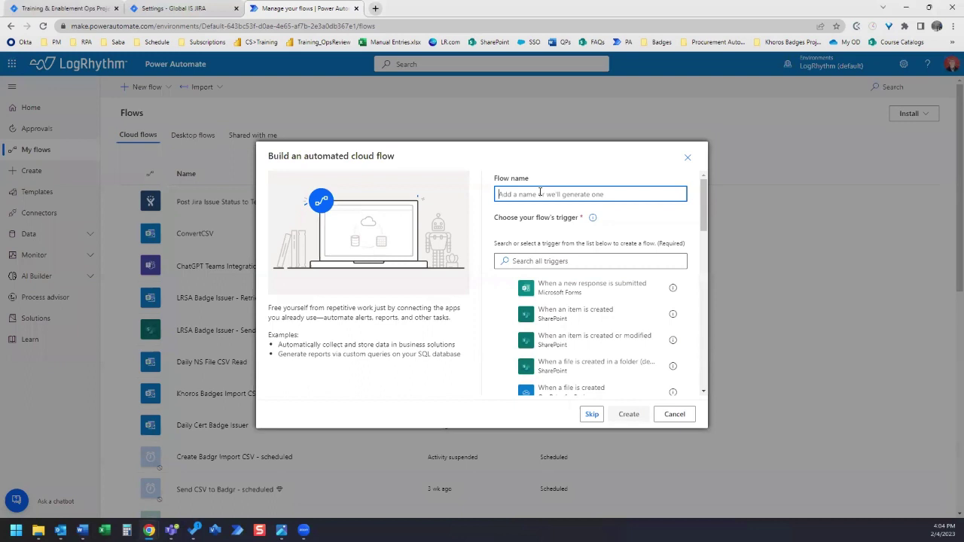
pyautogui.write('Post J')
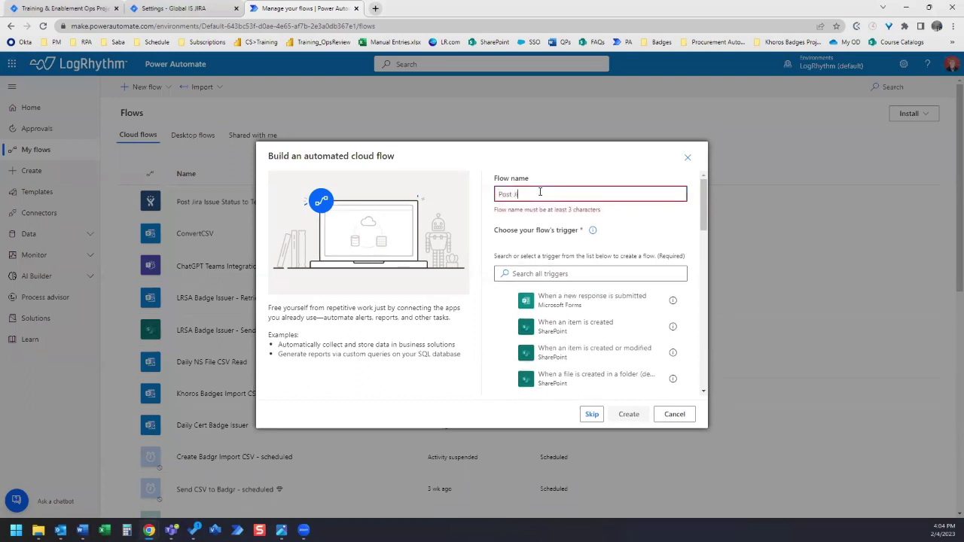
pyautogui.write('ira Issu')
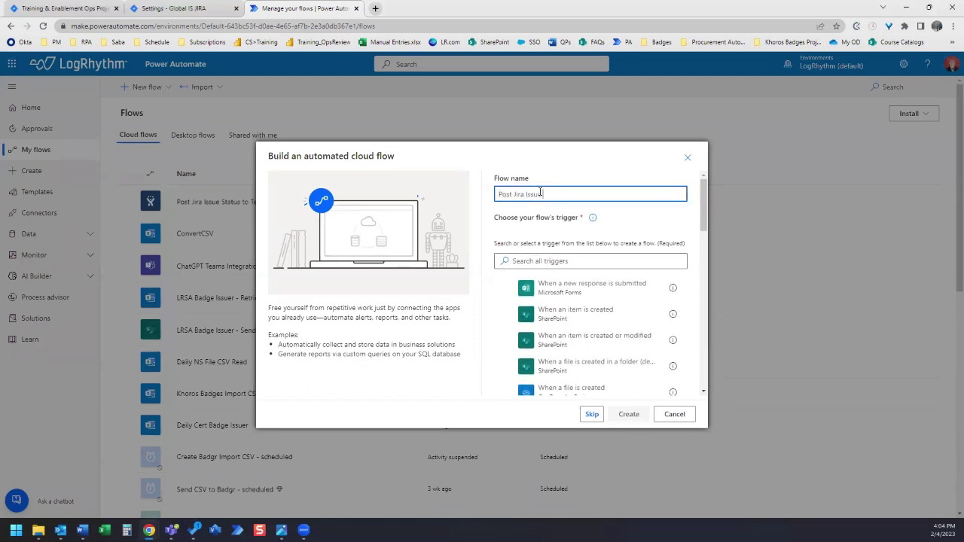
pyautogui.write('e to ')
pyautogui.write('atus to T')
pyautogui.write('eams')
# - Choose the Jira 'When an issue is closed' trigger and create the flow
pyautogui.click(531, 261)
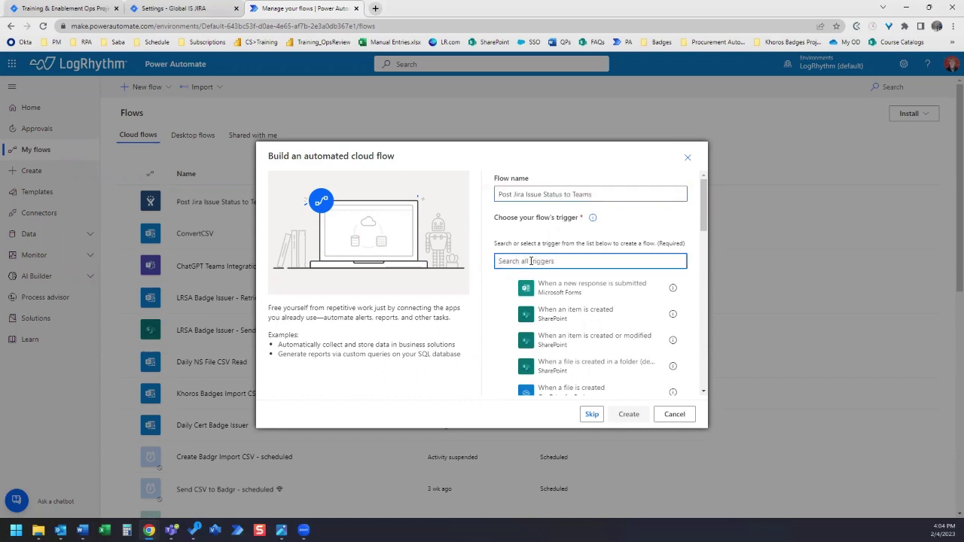
pyautogui.write('Jira')
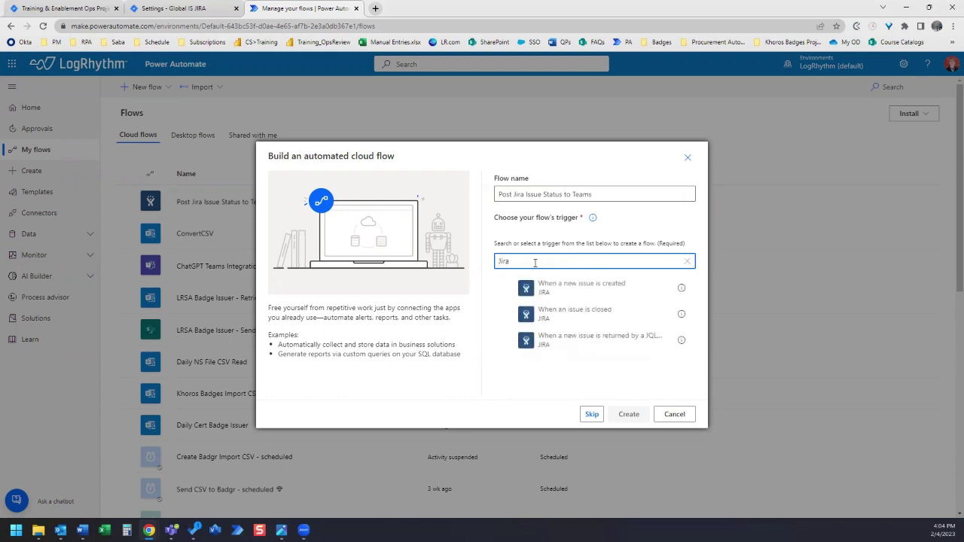
pyautogui.click(584, 319)
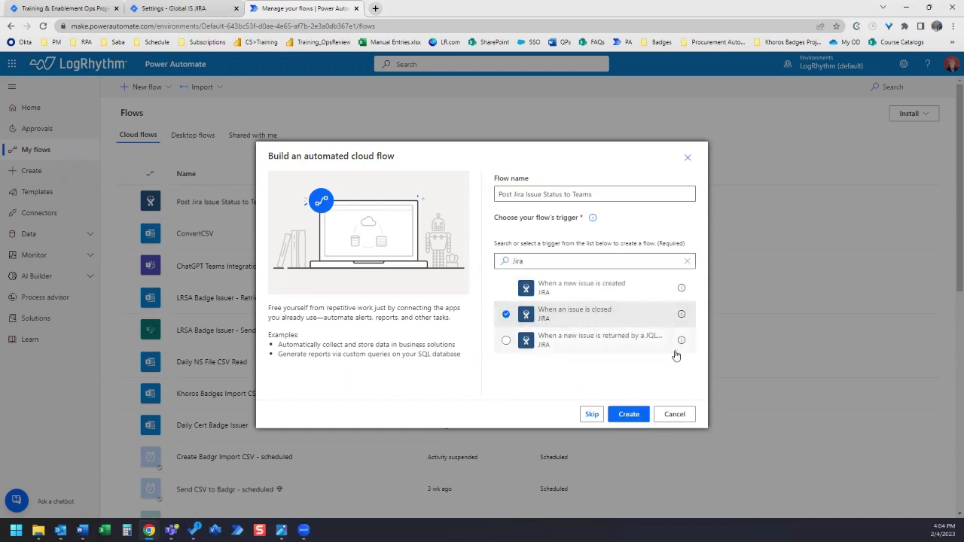
pyautogui.click(629, 415)
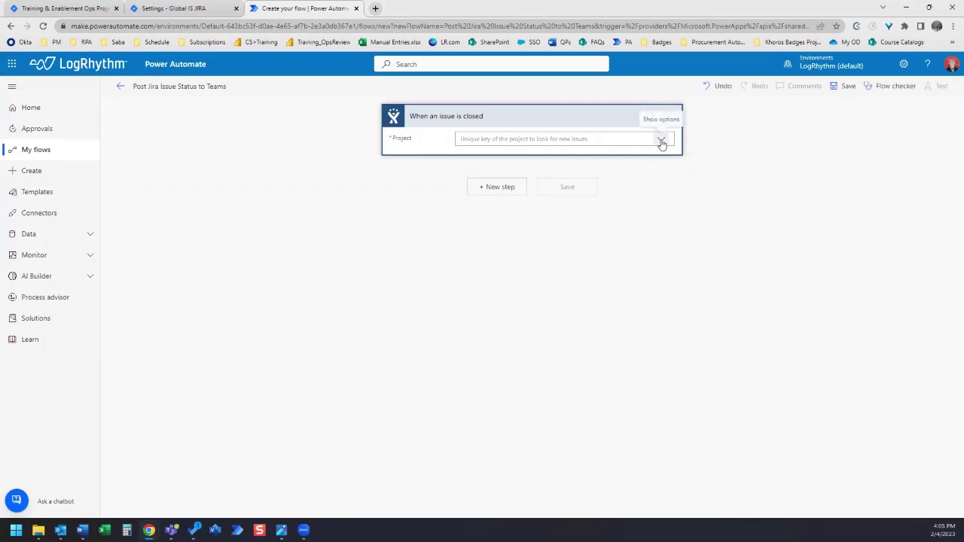
# - Set the trigger's Project to Training & Enablement Ops Projects
pyautogui.click(662, 141)
pyautogui.write('training')
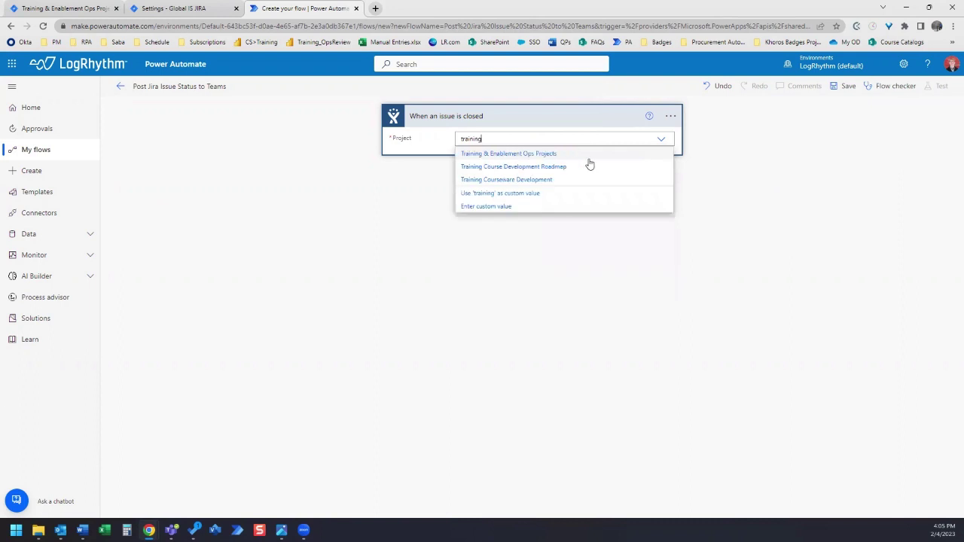
pyautogui.click(507, 154)
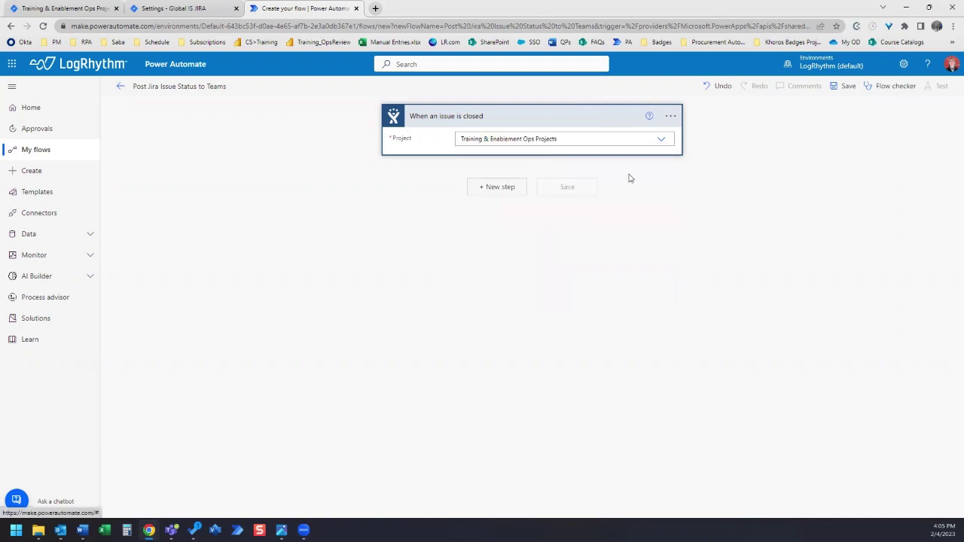
# - Add a Microsoft Teams 'Post message in a chat or channel' step after the trigger
pyautogui.click(508, 188)
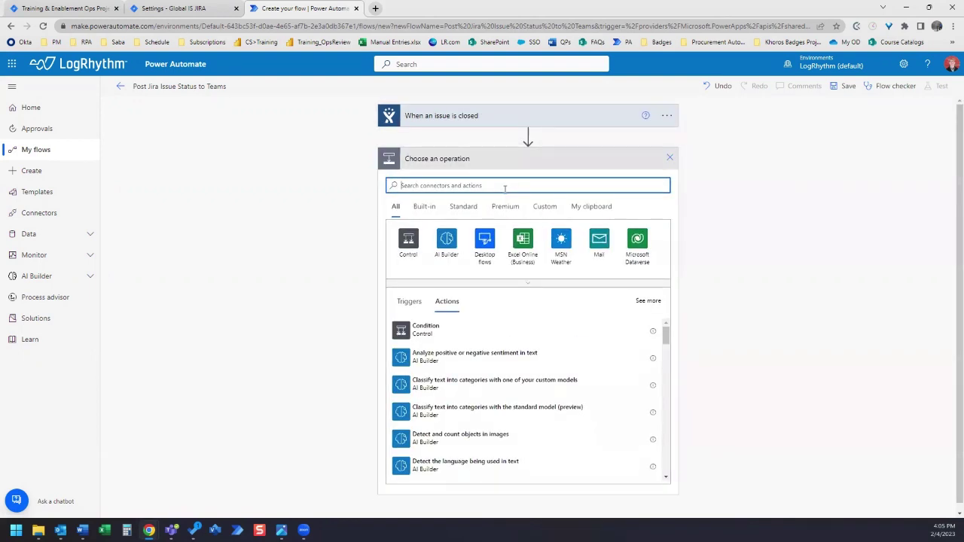
pyautogui.write('Teams')
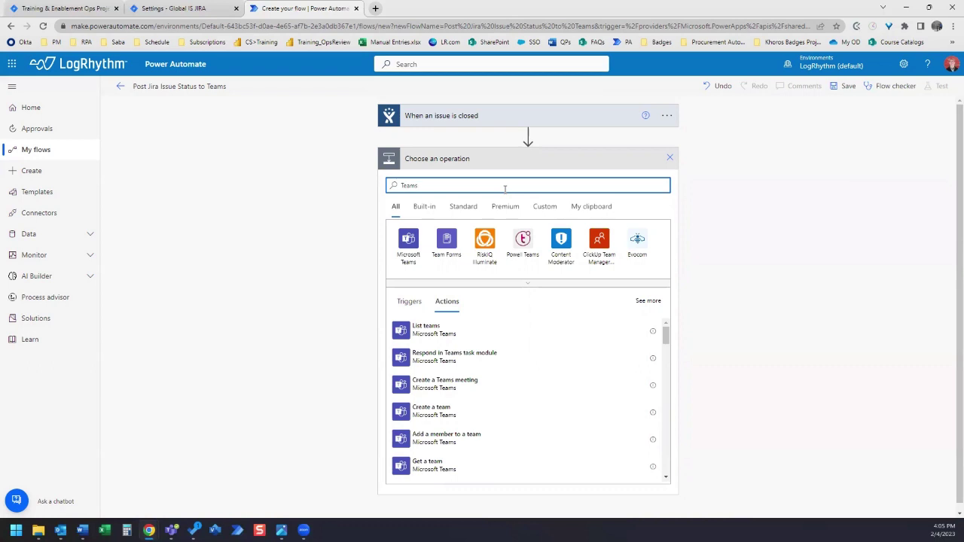
pyautogui.click(408, 241)
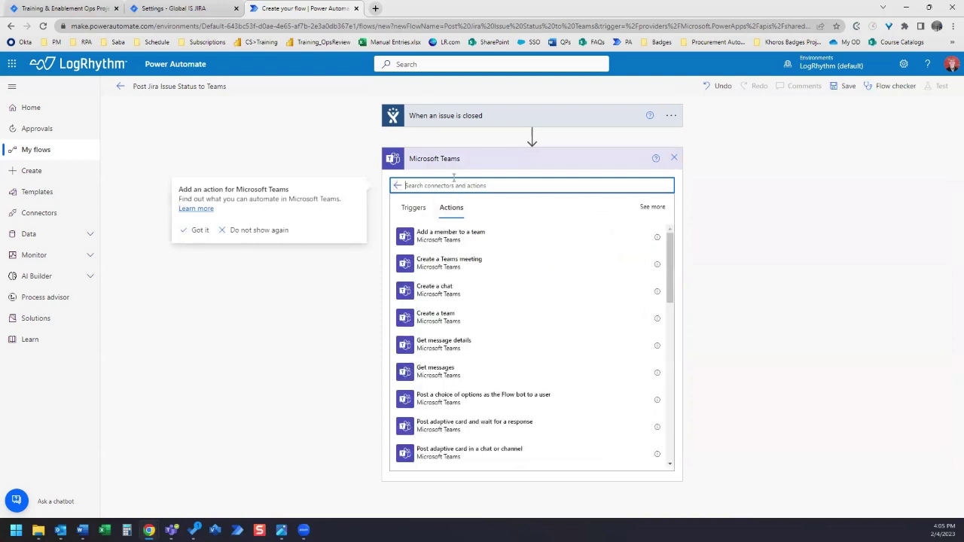
pyautogui.write('post message')
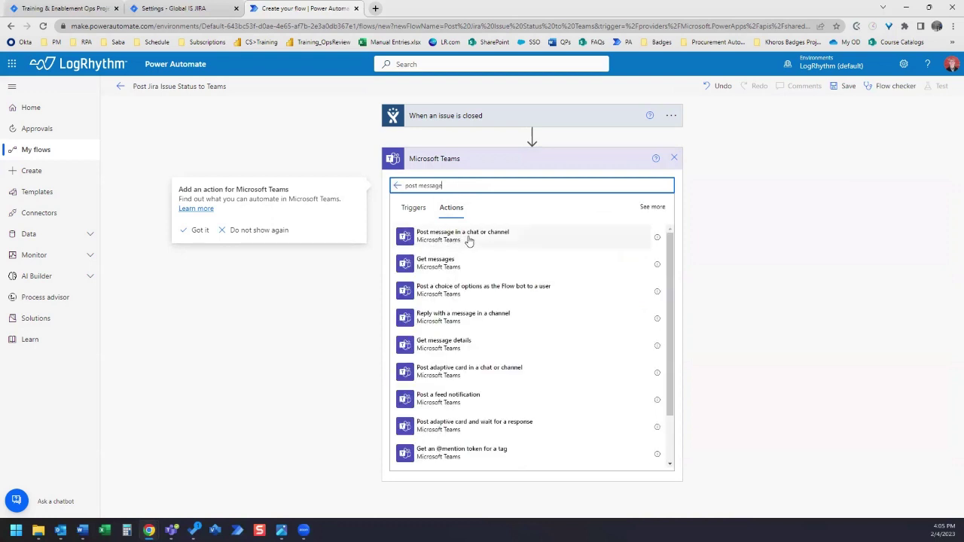
pyautogui.click(467, 238)
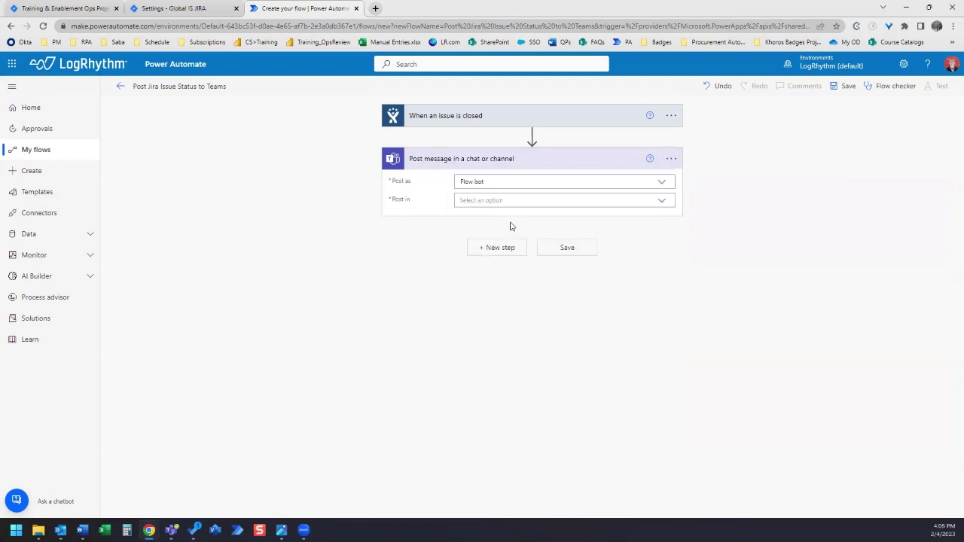
# - Set Post in to Channel, Team to TEOP Cycle Updates and Channel to General
pyautogui.click(661, 207)
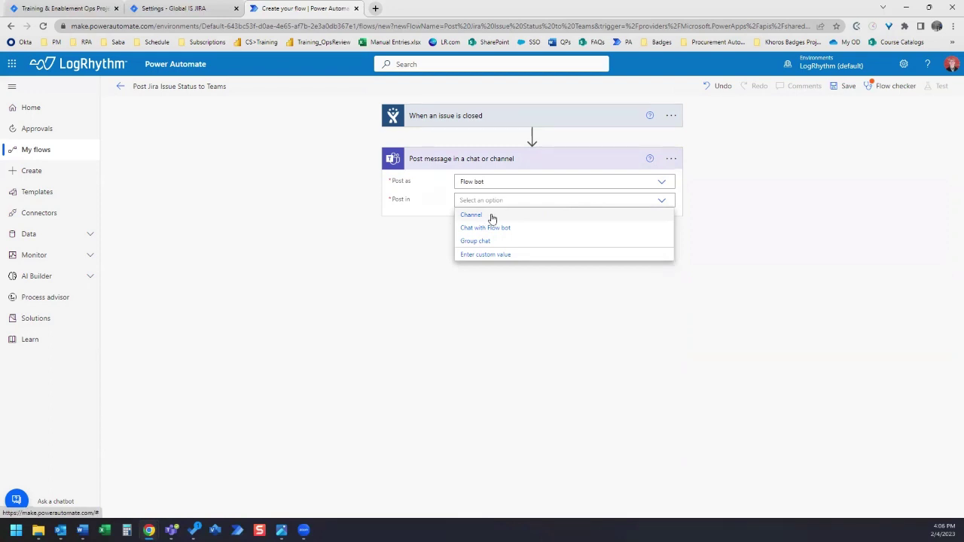
pyautogui.click(492, 217)
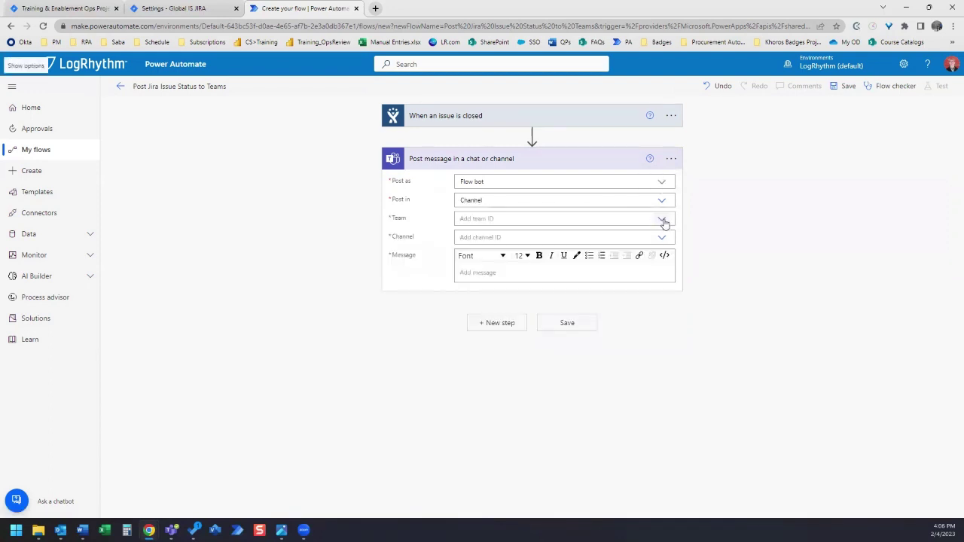
pyautogui.click(662, 220)
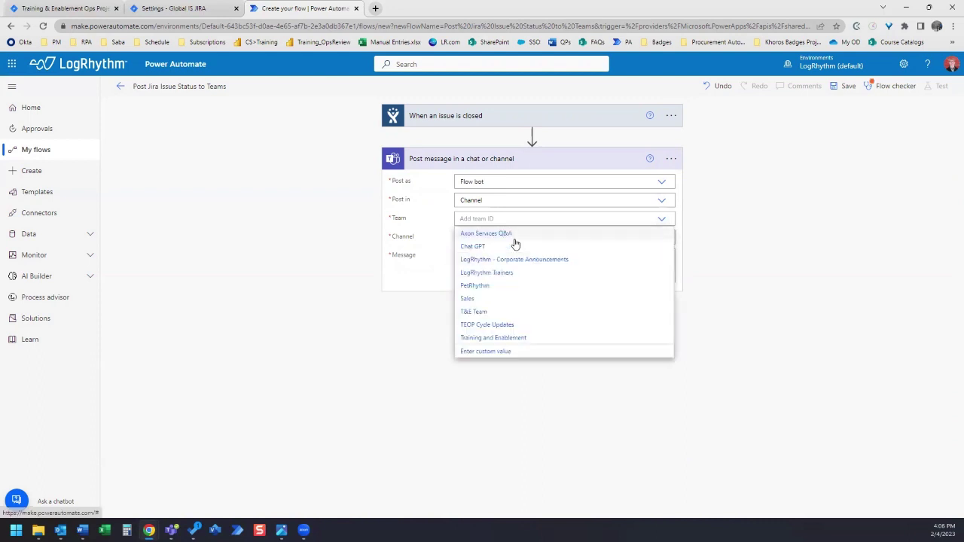
pyautogui.click(497, 327)
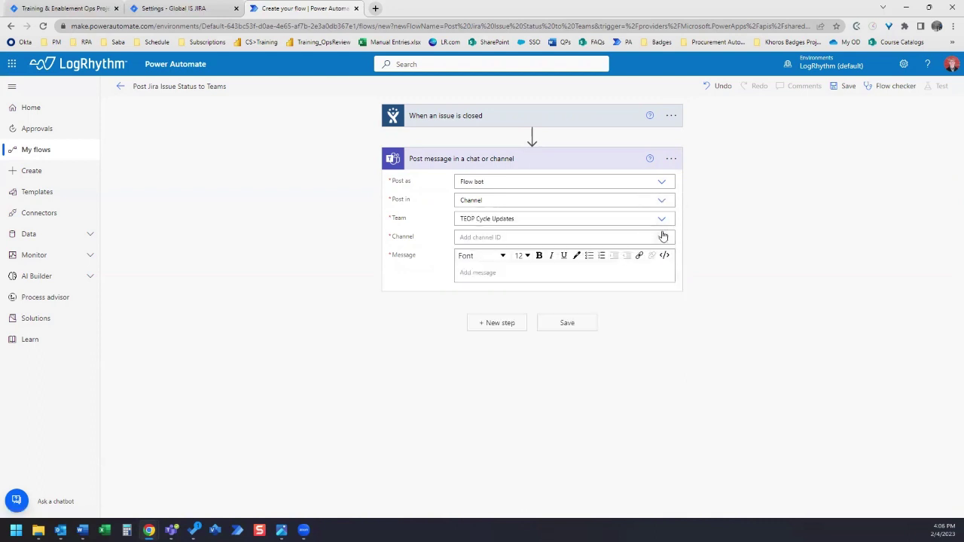
pyautogui.click(661, 237)
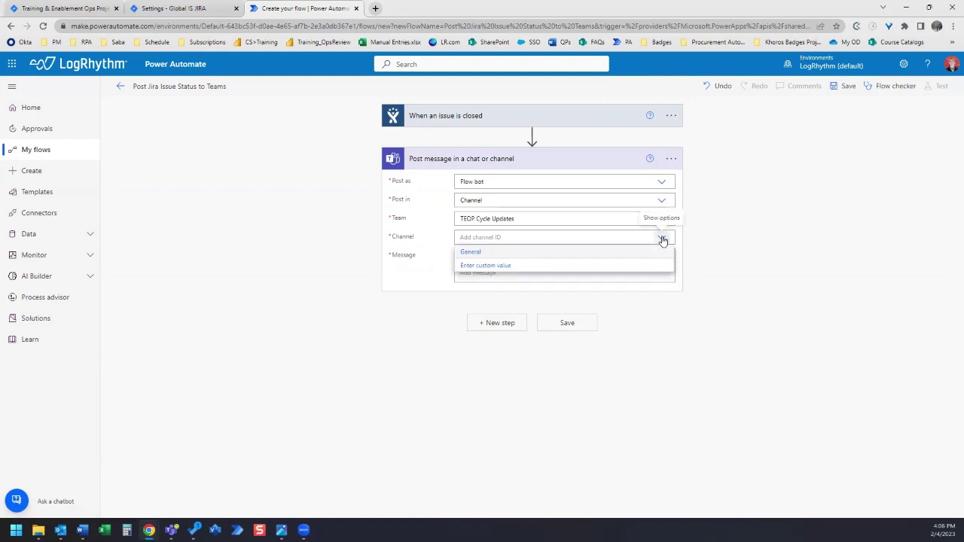
pyautogui.click(485, 253)
pyautogui.click(507, 274)
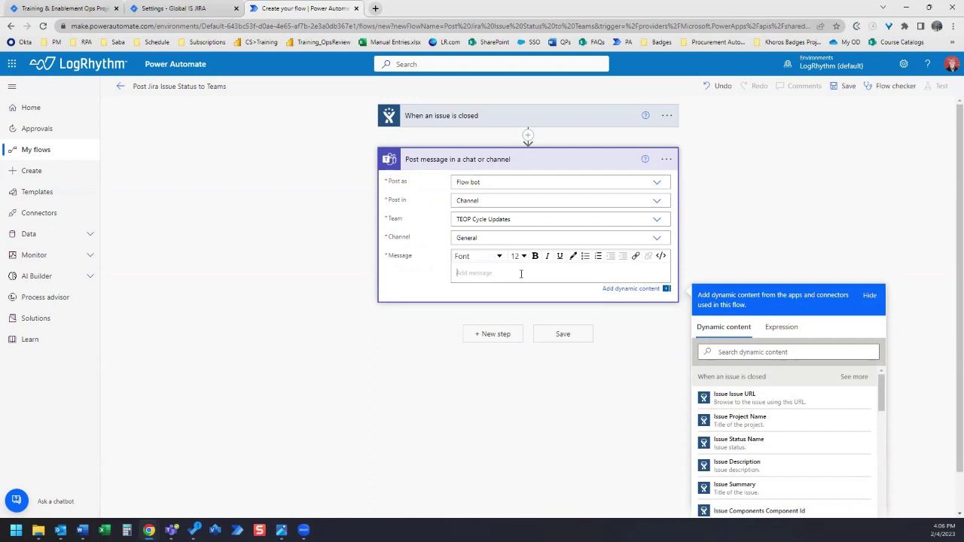
# - Insert Issue Project Name, then an 'Issue' label followed by the Issue Summary field
pyautogui.click(748, 353)
pyautogui.write('Po')
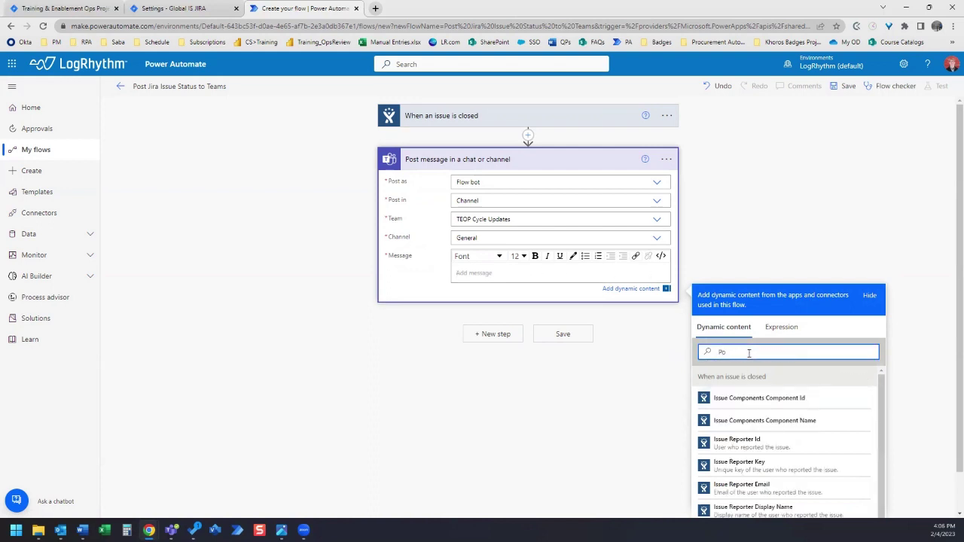
pyautogui.press('BackSpace')
pyautogui.write('roject')
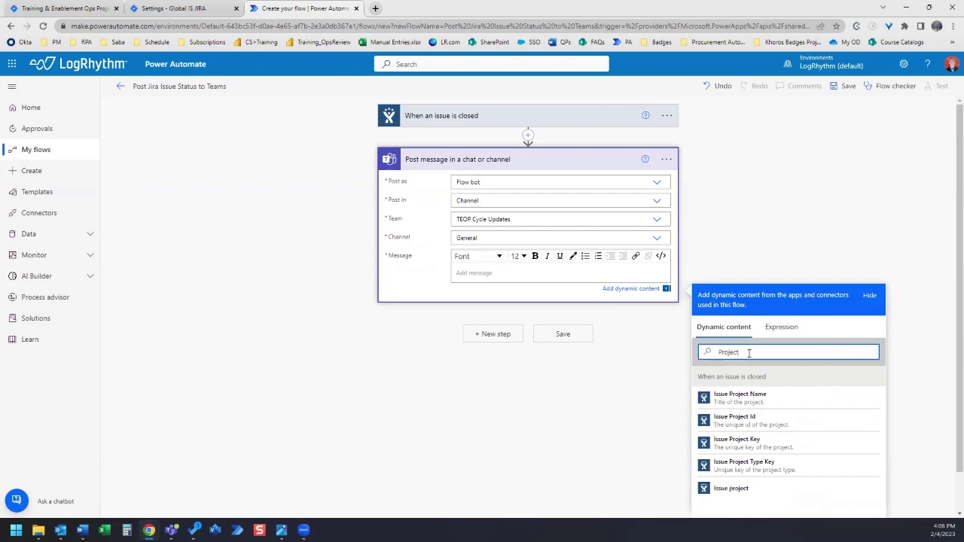
pyautogui.click(750, 399)
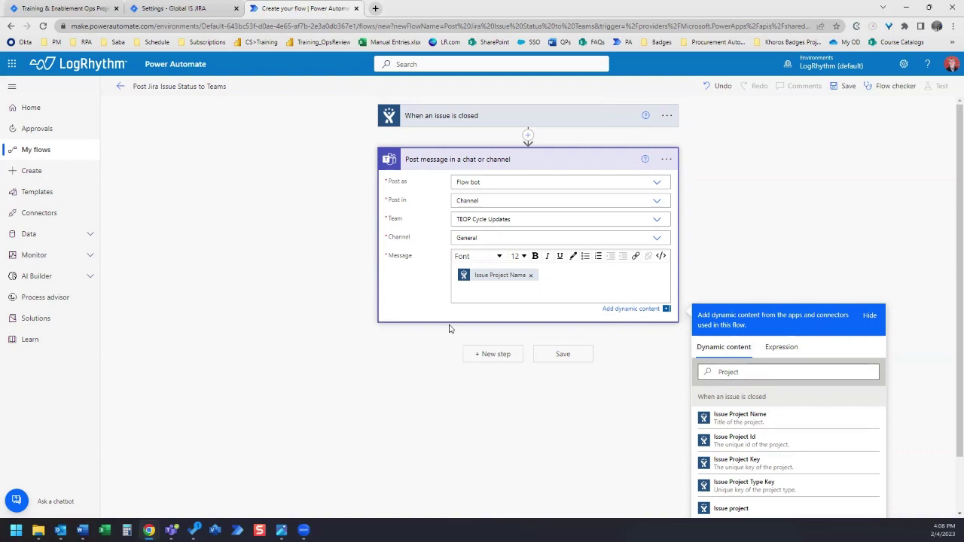
pyautogui.write('Issue:')
pyautogui.click(751, 371)
pyautogui.doubleClick(750, 371)
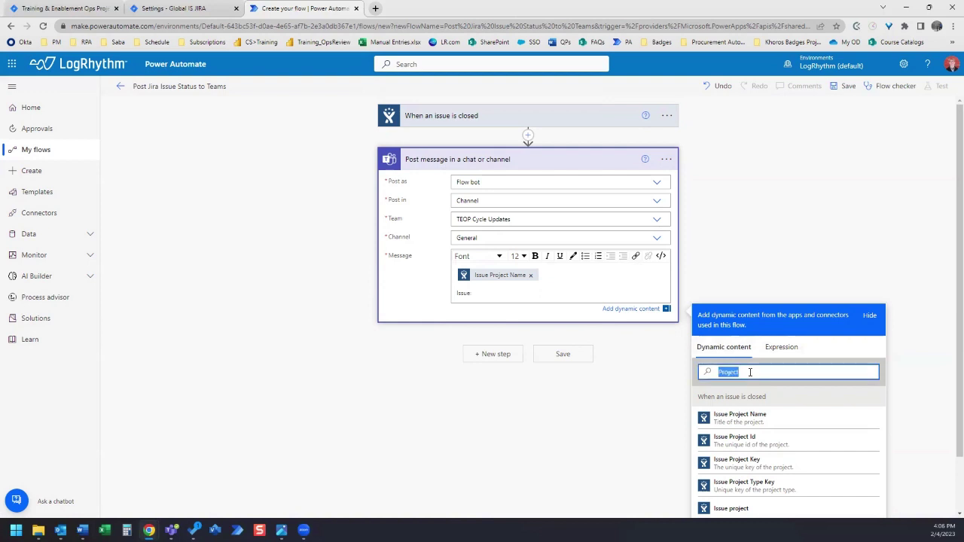
pyautogui.write('issue')
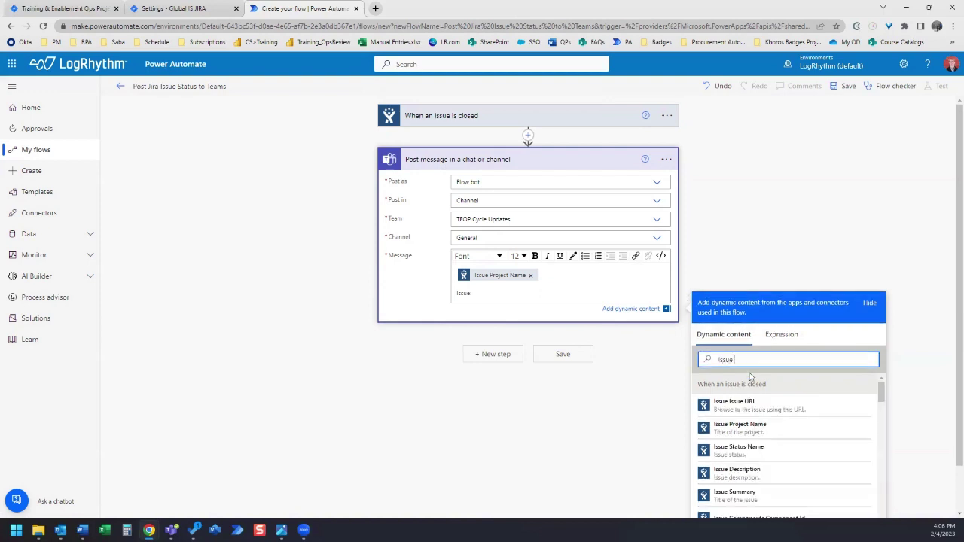
pyautogui.write(' summary')
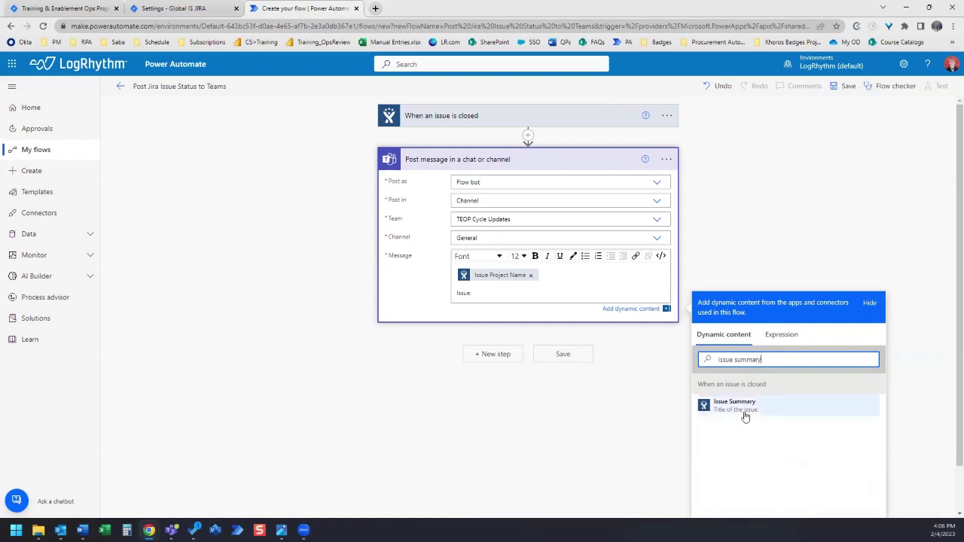
pyautogui.click(744, 412)
pyautogui.press('Return')
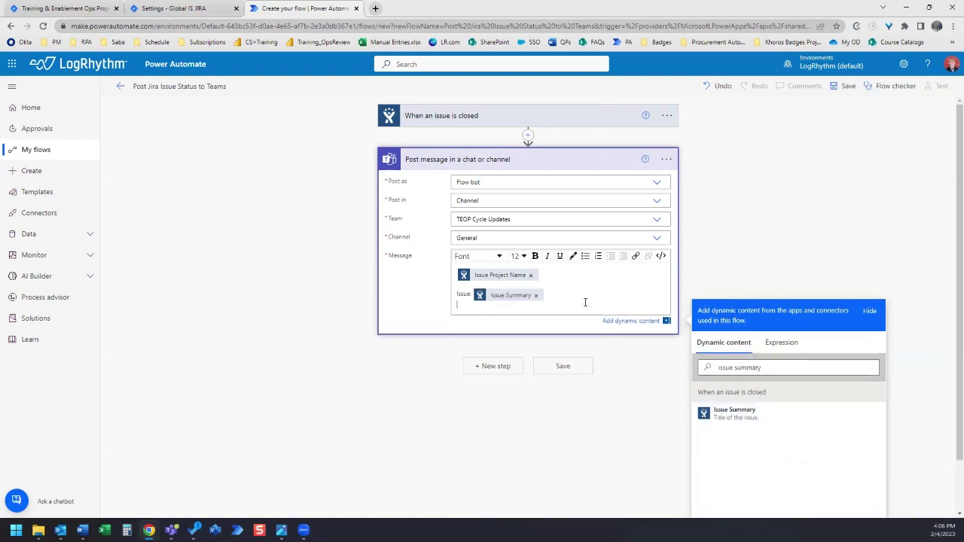
# - Add an 'Issue Description:' line filled with the Issue Description field
pyautogui.write('Issue Description:')
pyautogui.doubleClick(750, 367)
pyautogui.write('desp')
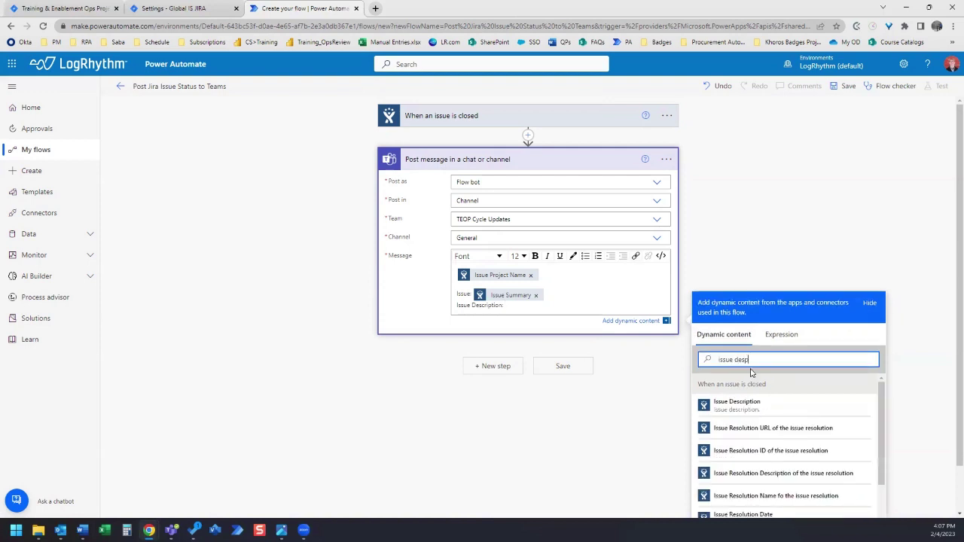
pyautogui.press('BackSpace')
pyautogui.write('cr')
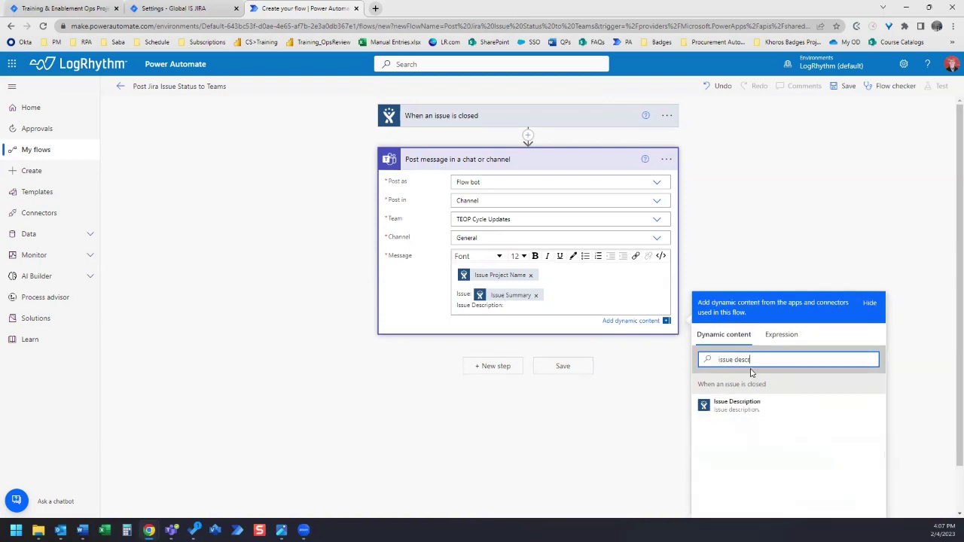
pyautogui.click(750, 413)
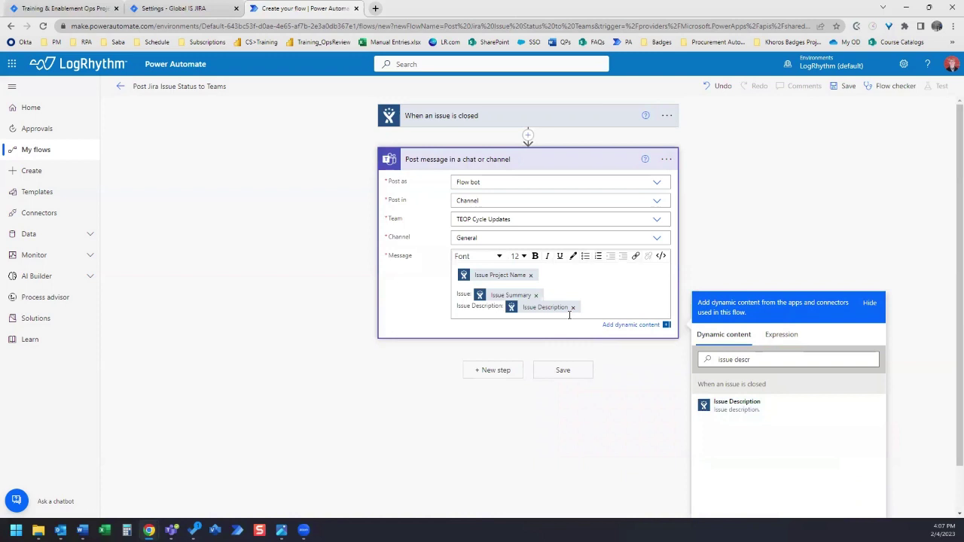
# - Add a 'Link to Issue' label followed by the Issue Issue URL field
pyautogui.write('Link')
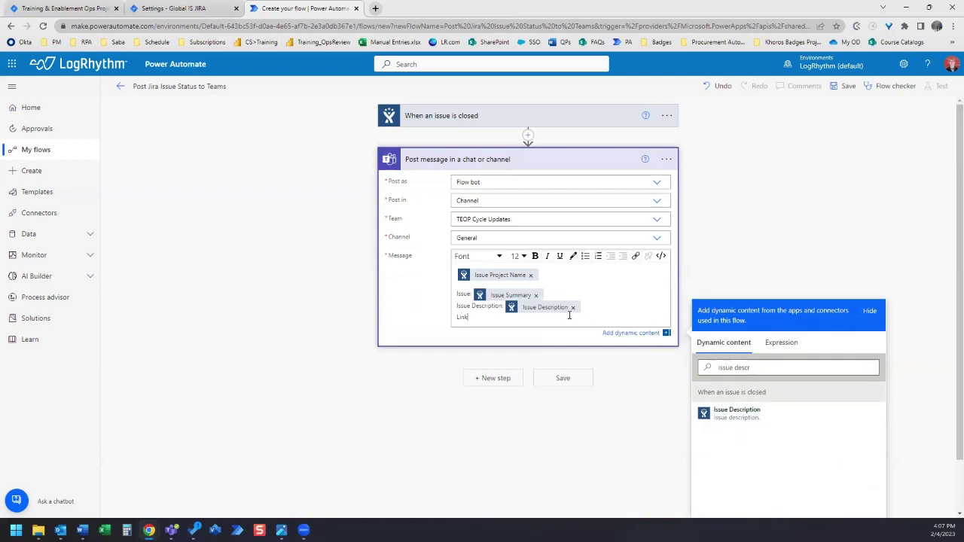
pyautogui.write(' to Issue:')
pyautogui.doubleClick(740, 368)
pyautogui.press('BackSpace')
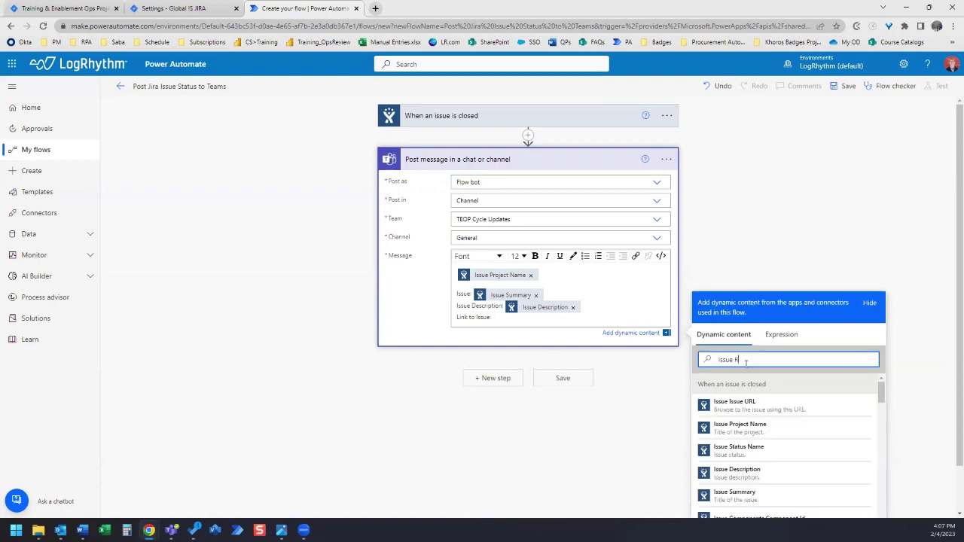
pyautogui.write('URL')
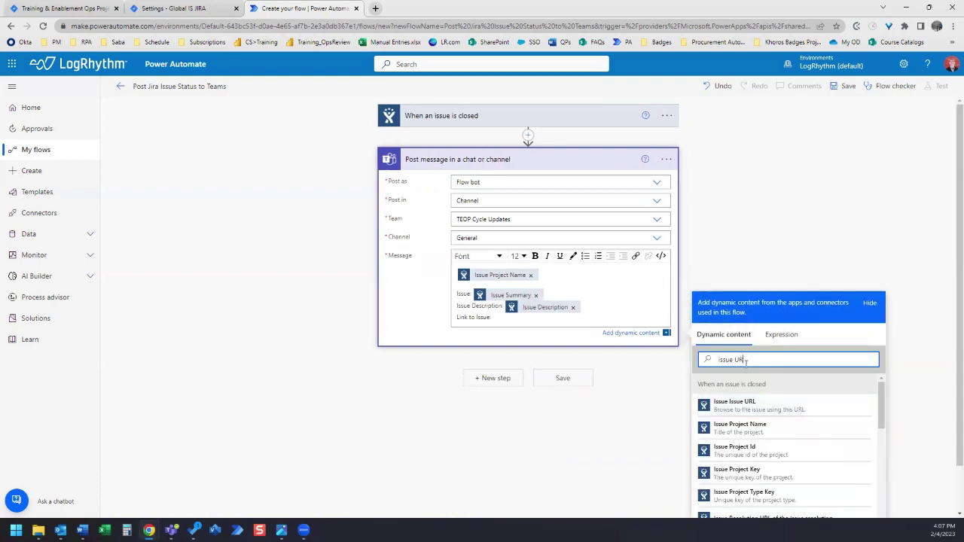
pyautogui.click(756, 415)
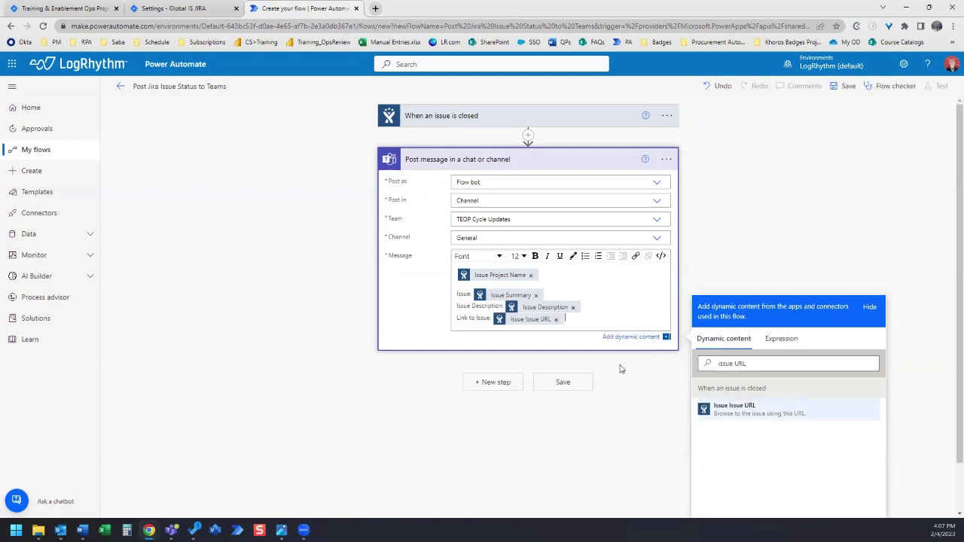
pyautogui.press('Return')
# - Add 'Assigned To:' with Issue Assignee Display Name, then a 'Status' label and search for status
pyautogui.write('As')
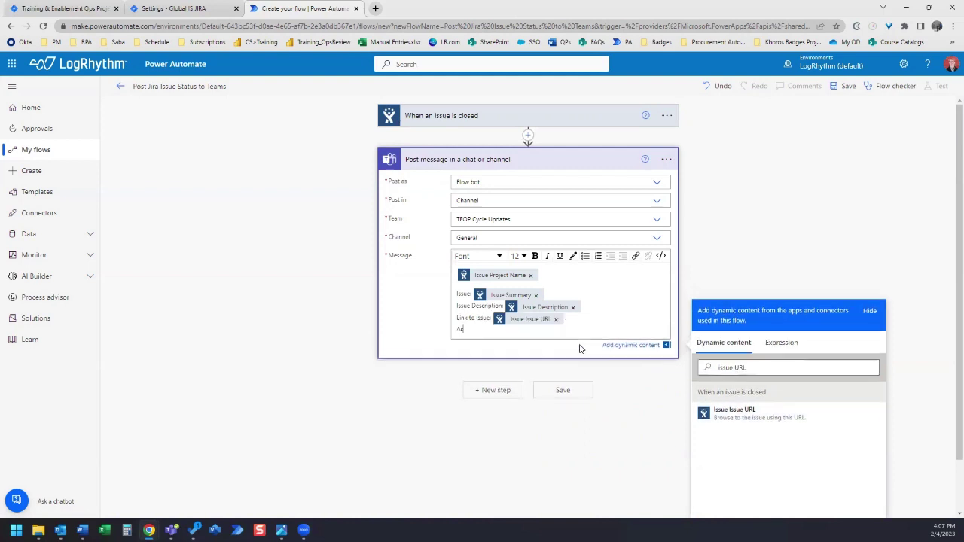
pyautogui.write('signed To:')
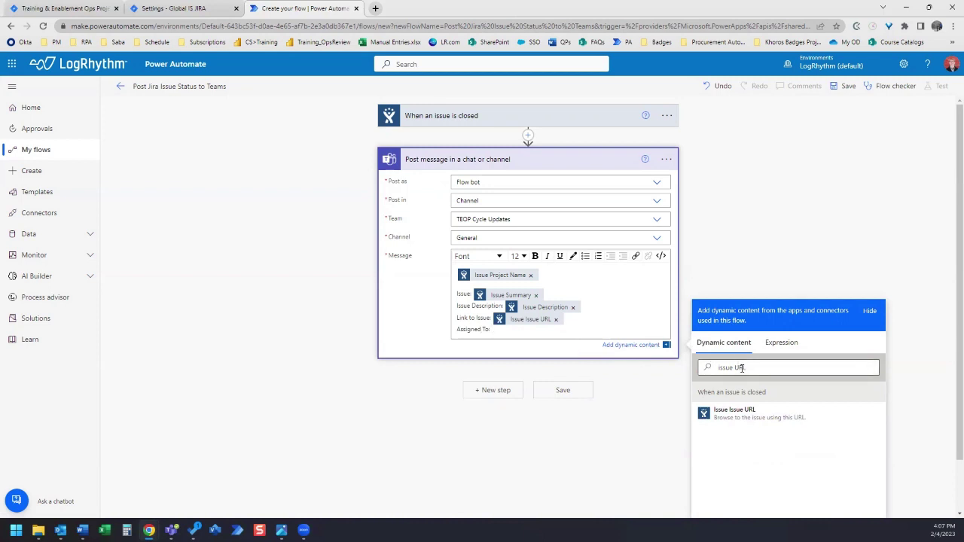
pyautogui.moveTo(741, 367); pyautogui.dragTo(701, 368)
pyautogui.write('as')
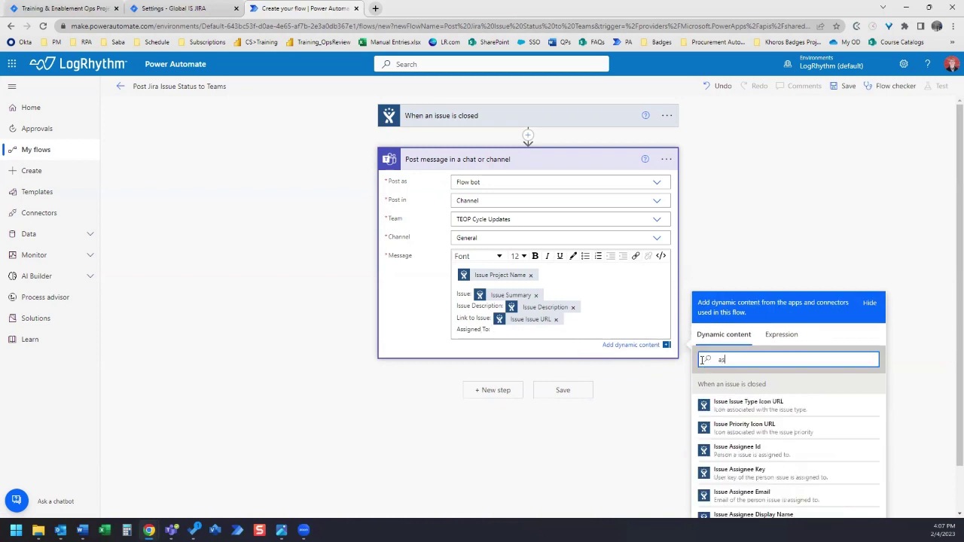
pyautogui.write('signee')
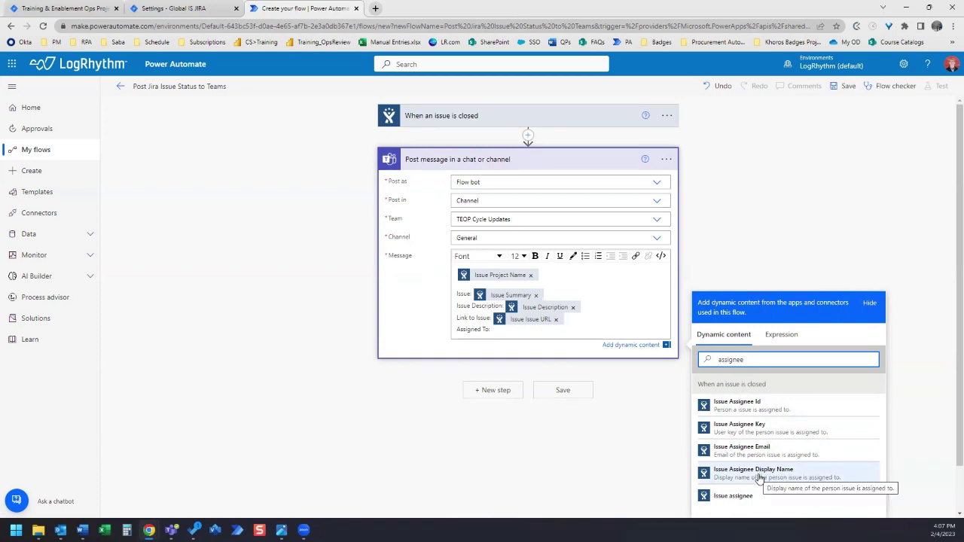
pyautogui.click(753, 472)
pyautogui.press('Return')
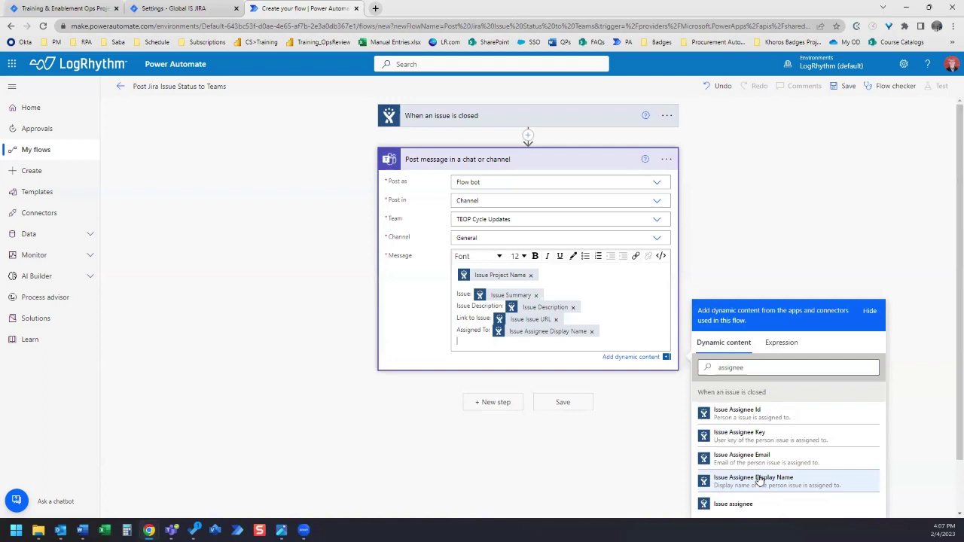
pyautogui.write('Status:')
pyautogui.click(728, 365)
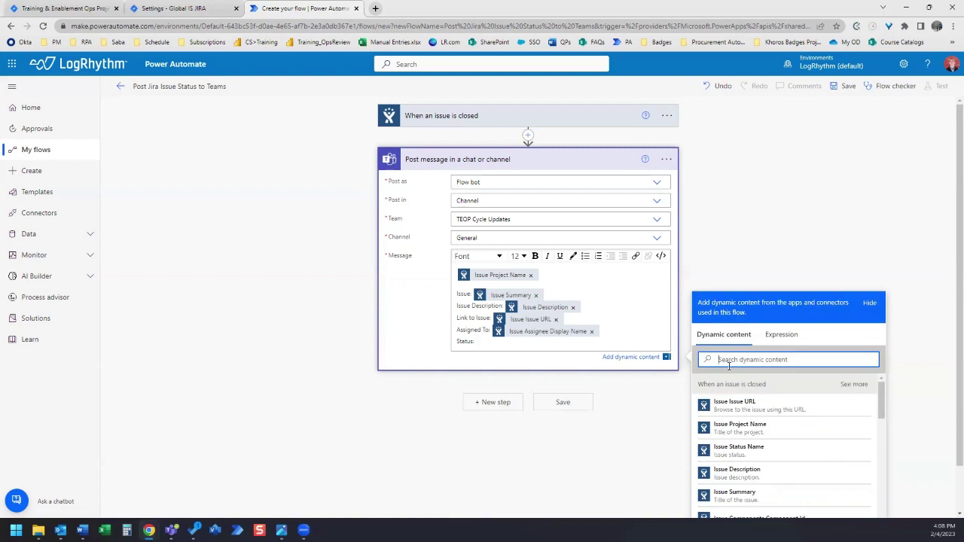
pyautogui.write('status')
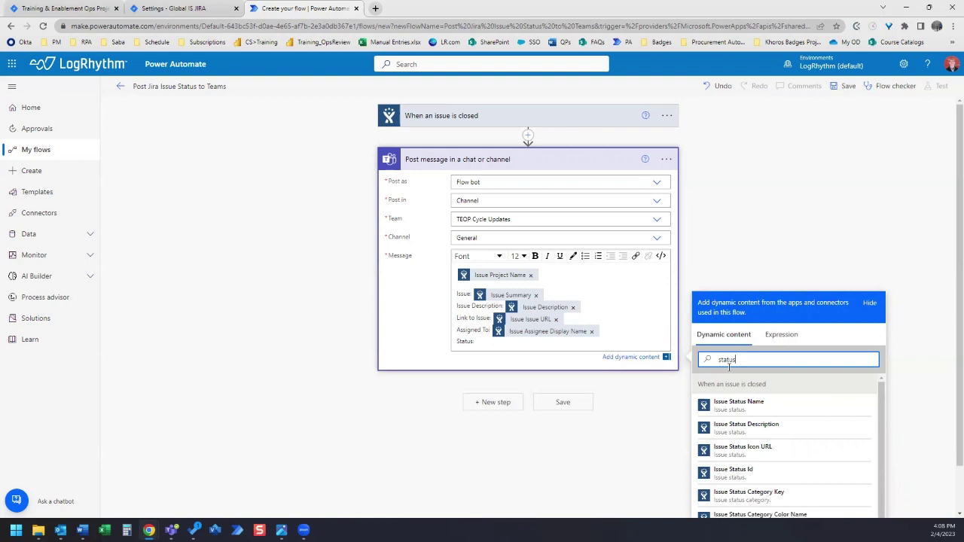
# - Fill Status with Issue Status Name, bold the five labels, and save the flow
pyautogui.click(738, 404)
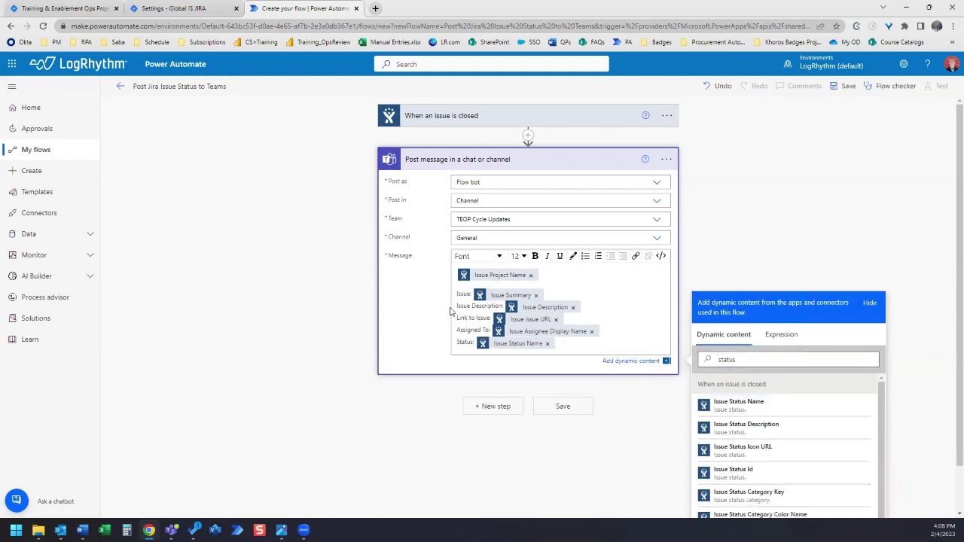
pyautogui.moveTo(471, 293); pyautogui.dragTo(455, 296)
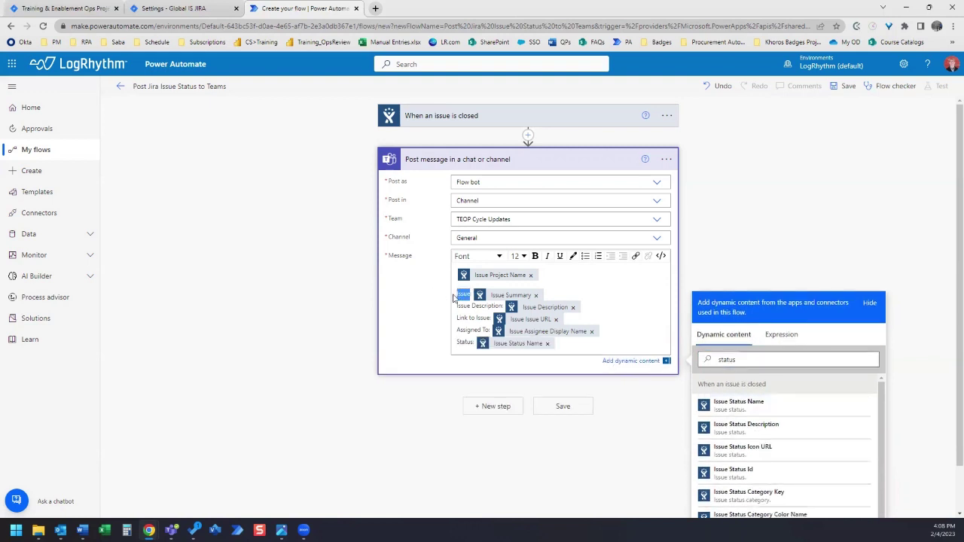
pyautogui.click(534, 257)
pyautogui.moveTo(504, 306); pyautogui.dragTo(456, 344)
pyautogui.click(534, 256)
pyautogui.click(534, 256)
pyautogui.click(534, 257)
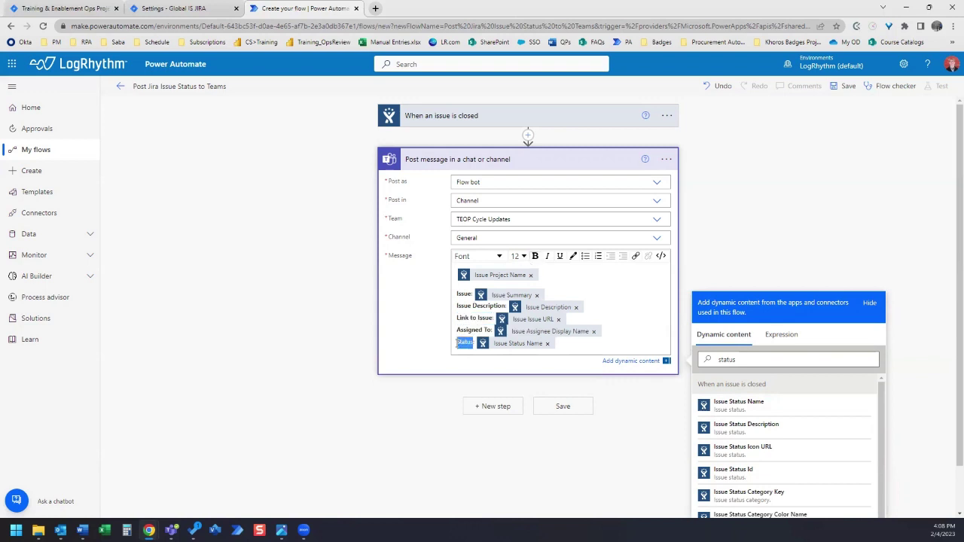
pyautogui.click(534, 256)
pyautogui.doubleClick(492, 275)
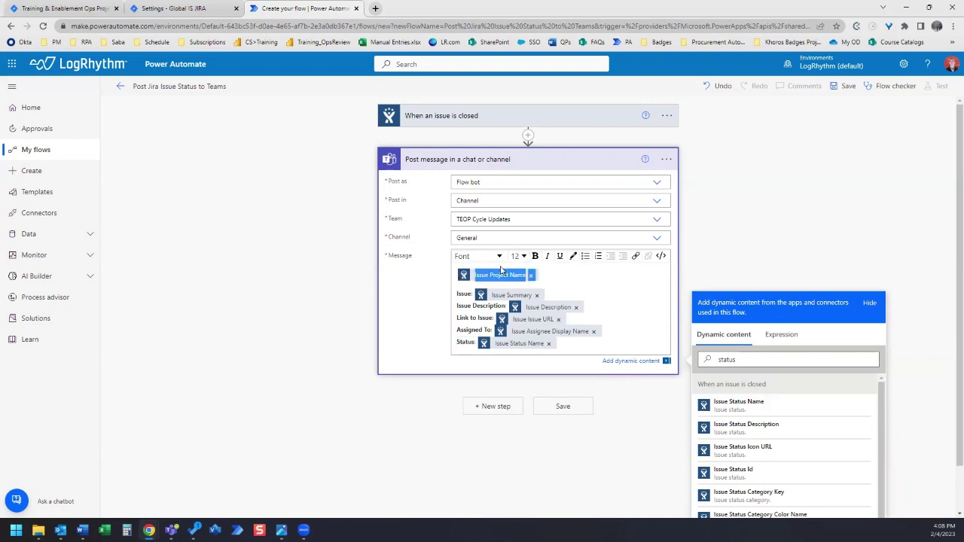
pyautogui.click(582, 412)
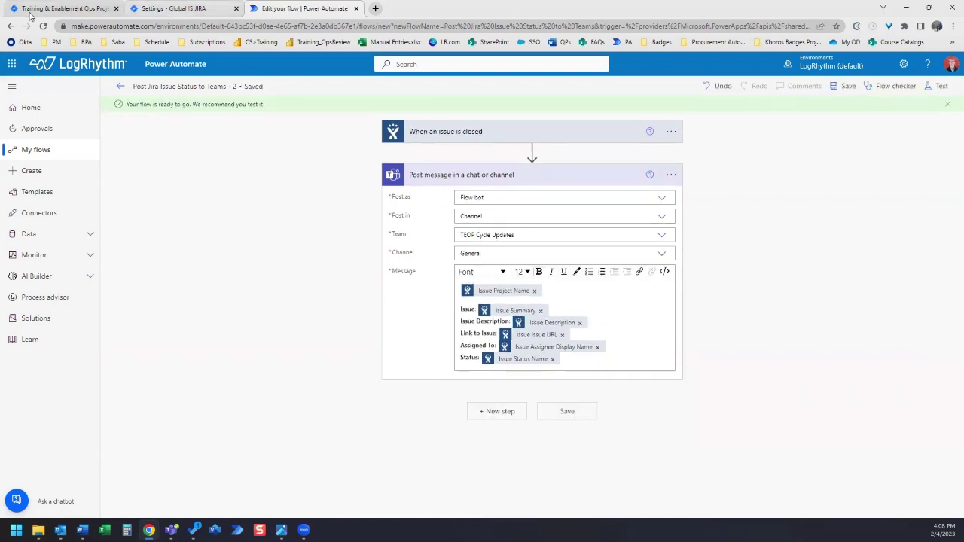
# - Change TEOP-826 'Fix that broken thing' from To Do to Done in the Jira backlog
pyautogui.click(45, 9)
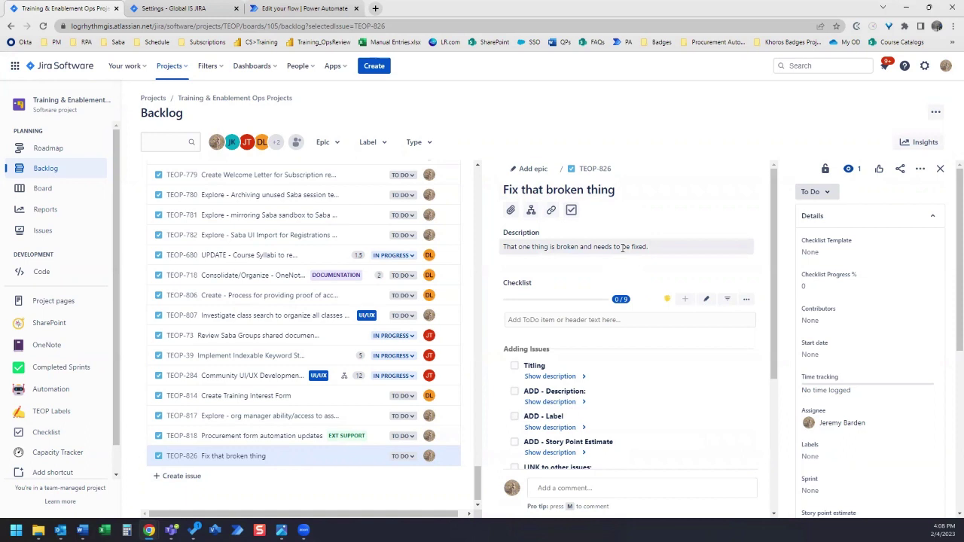
pyautogui.click(813, 192)
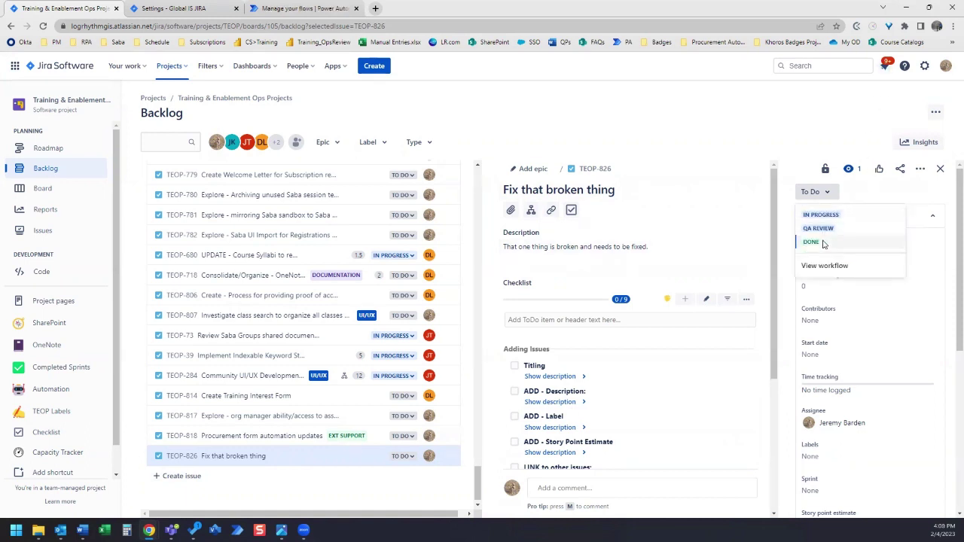
pyautogui.click(823, 242)
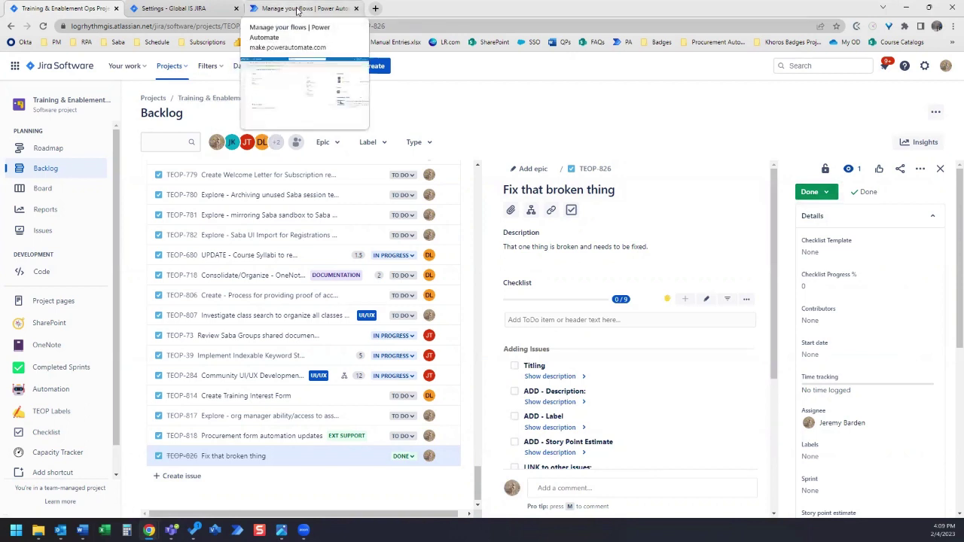
# - Refresh the flow's run history until the successful 04:09 PM run appears
pyautogui.click(293, 9)
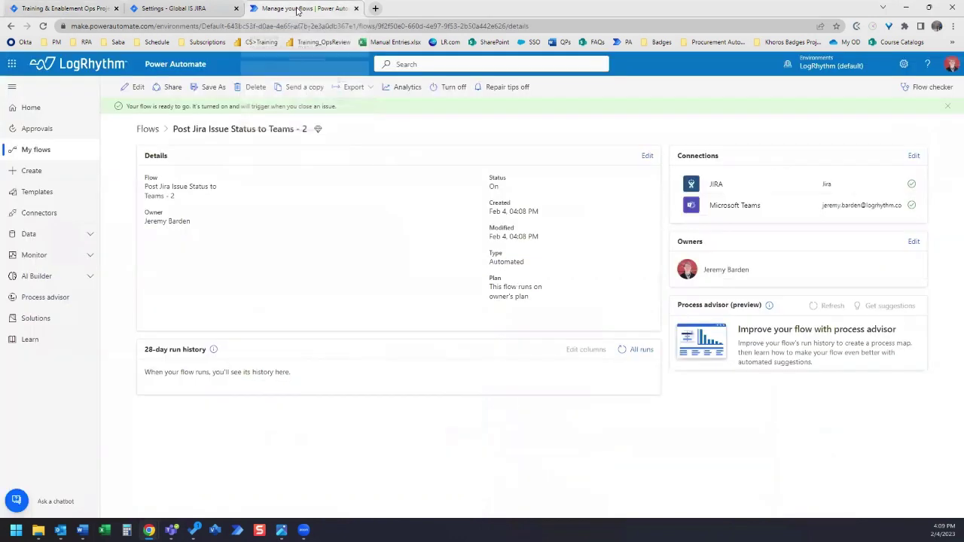
pyautogui.click(620, 351)
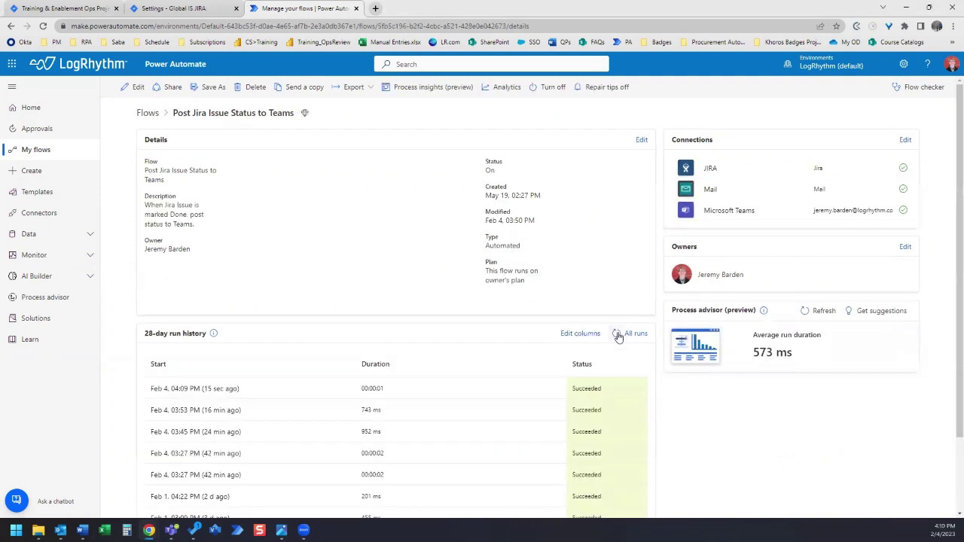
pyautogui.click(617, 335)
# - Open Teams full-screen on the General channel and expand the newest post's details
pyautogui.click(171, 531)
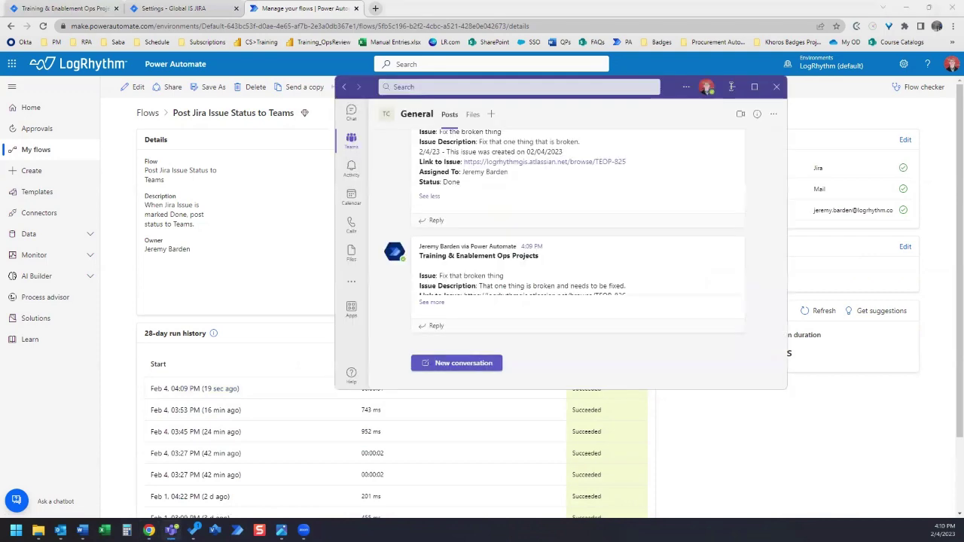
pyautogui.click(755, 89)
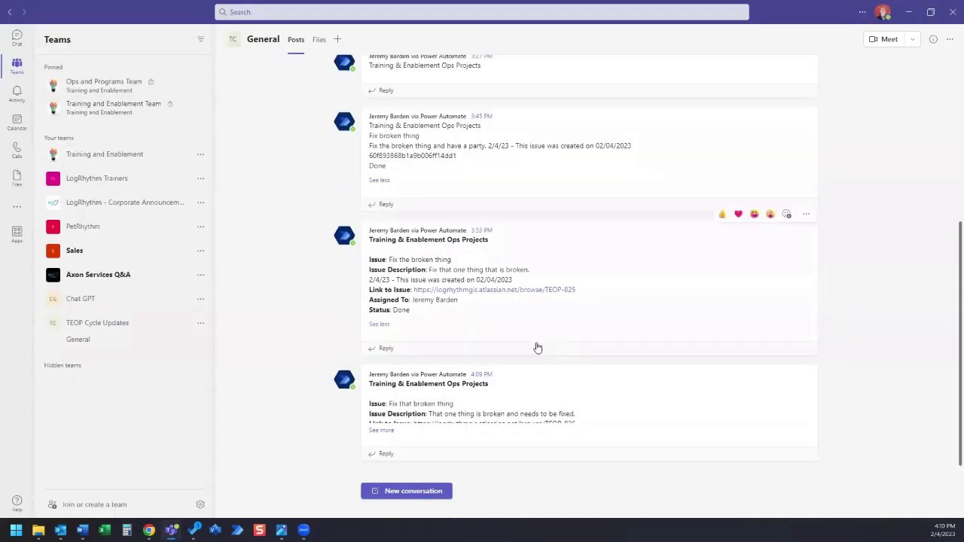
pyautogui.click(382, 431)
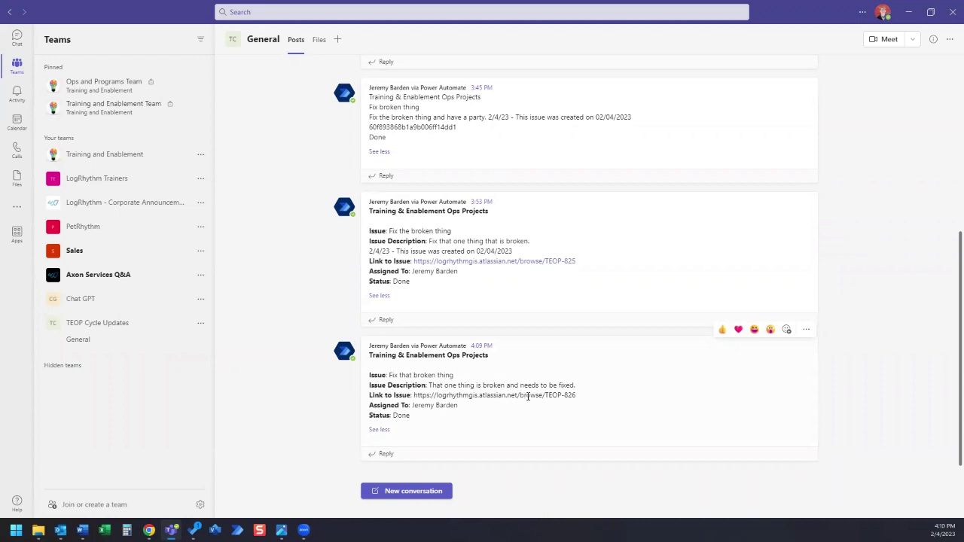
# - Compare the issue link in the newest post with the one in the 3:53 PM post
pyautogui.scroll(1, 574, 398)
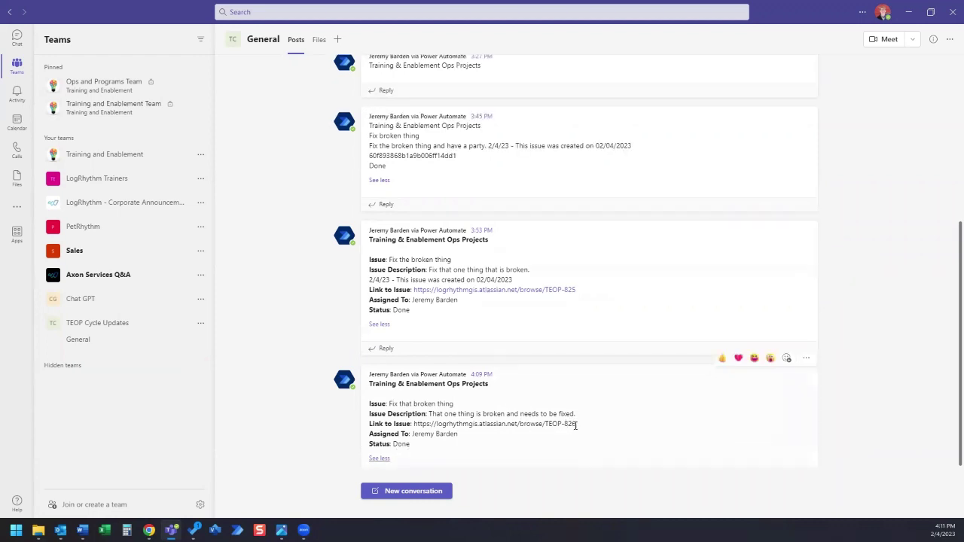
pyautogui.moveTo(576, 424); pyautogui.dragTo(413, 426)
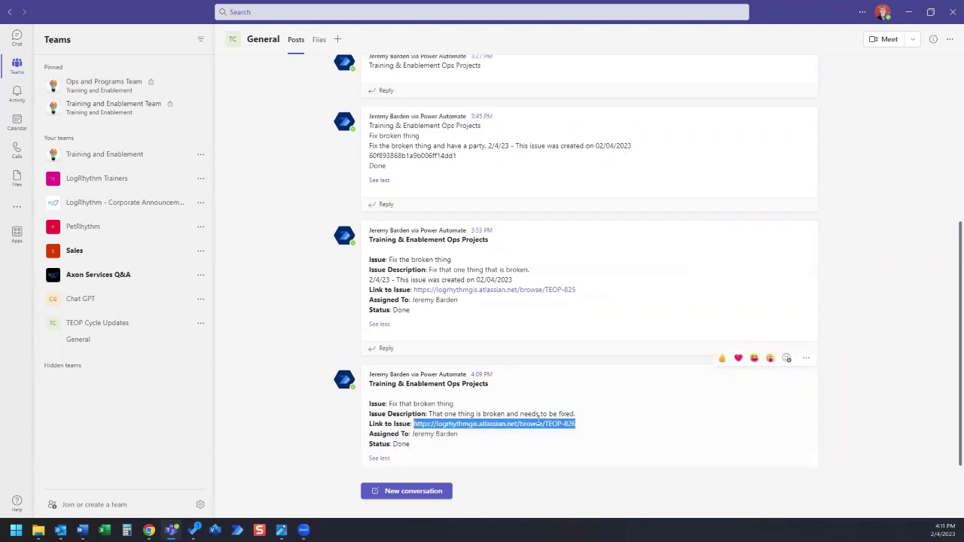
pyautogui.click(582, 424)
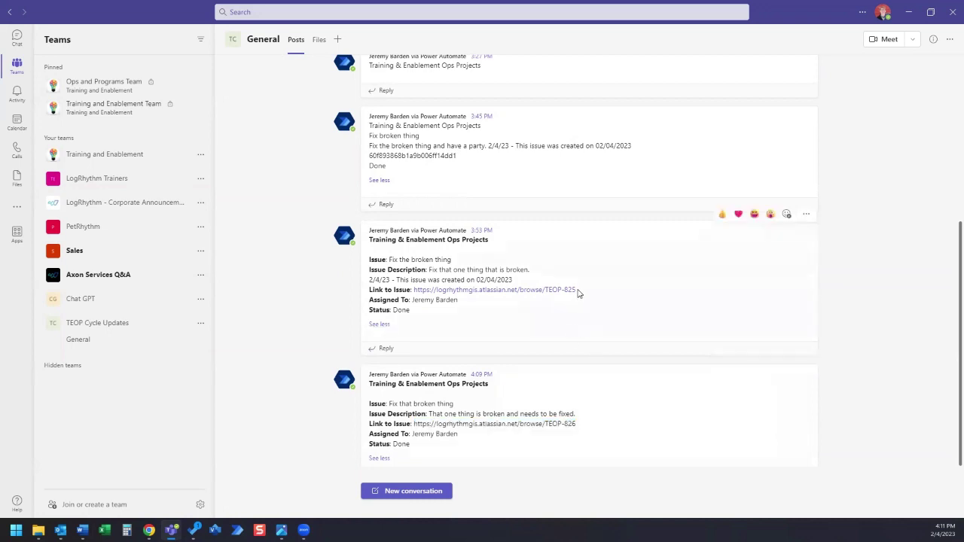
pyautogui.moveTo(577, 290); pyautogui.dragTo(415, 290)
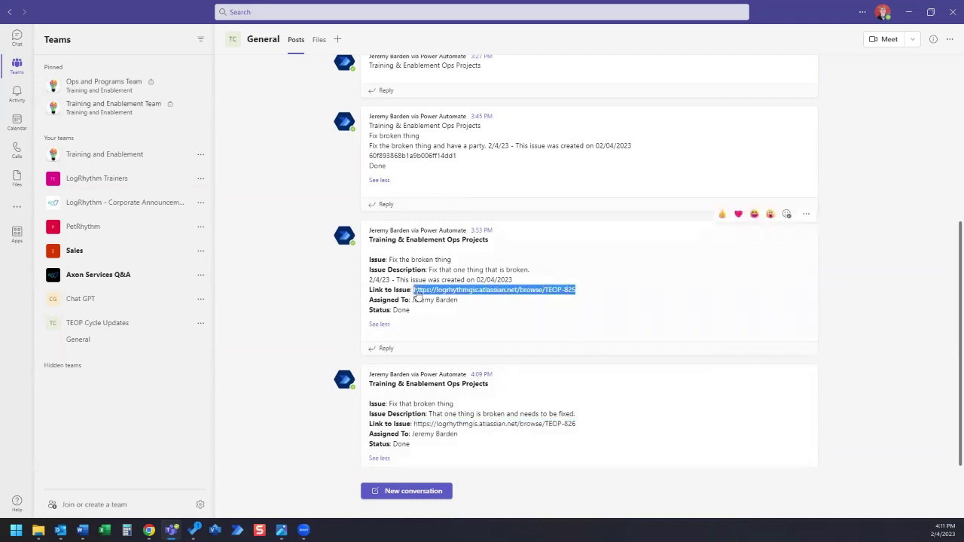
pyautogui.click(586, 291)
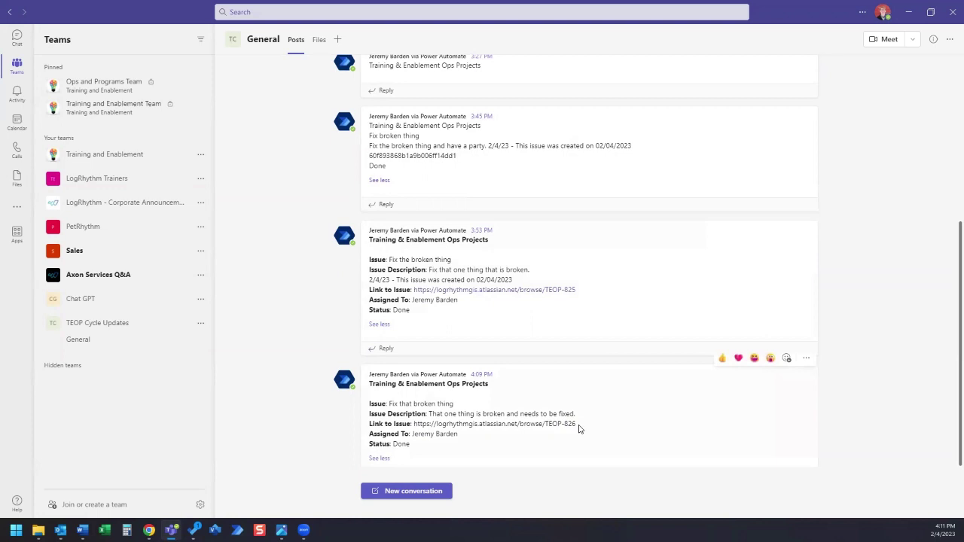